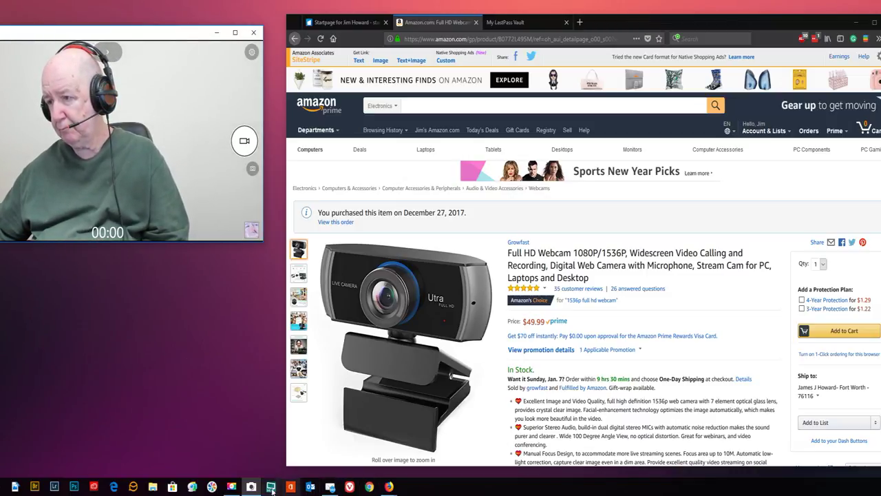
# Bring up the screen-recording controls from the taskbar.
pyautogui.click(233, 487)
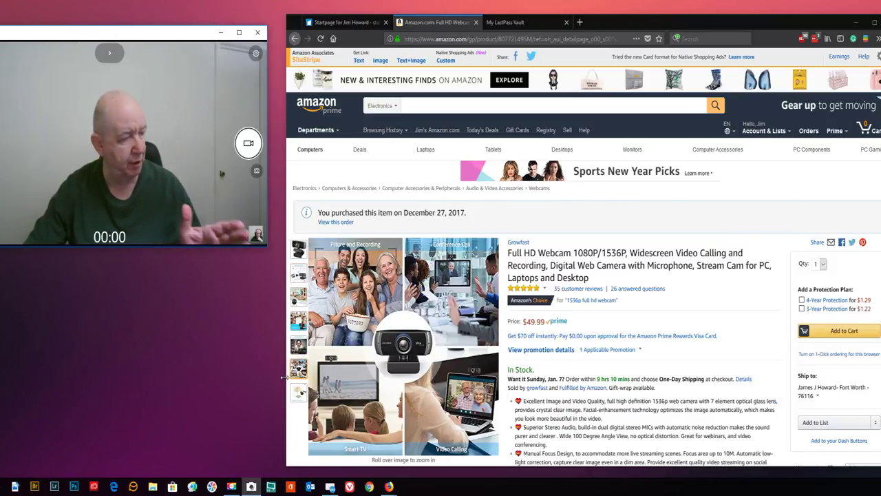
pyautogui.moveTo(299, 392)
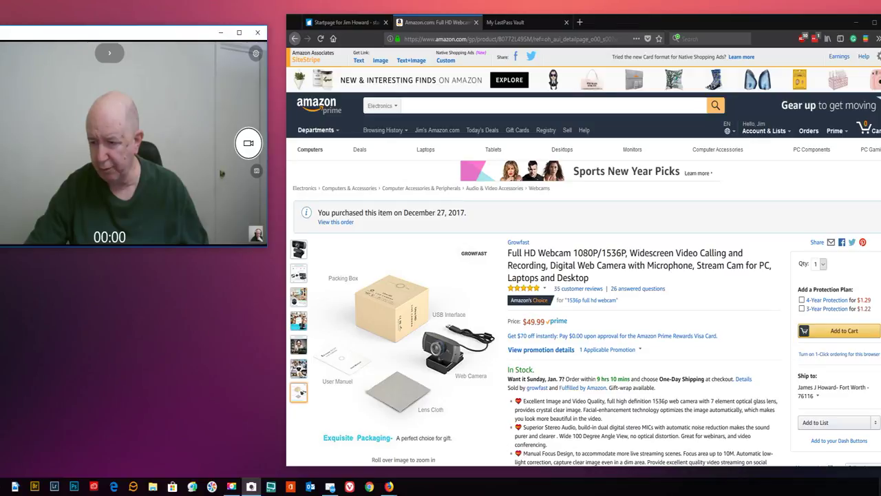
# Nudge the camera window slightly right and up, then open the screen recorder's status panel.
pyautogui.click(860, 487)
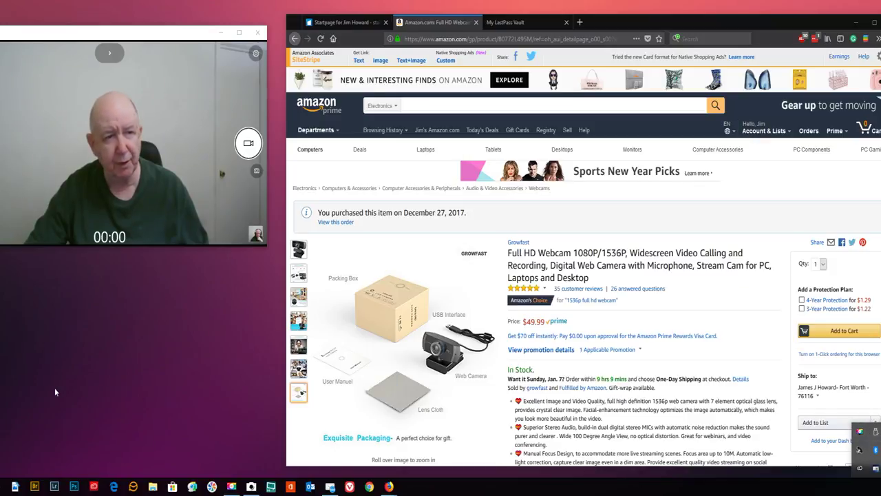
pyautogui.click(126, 39)
pyautogui.moveTo(126, 40)
pyautogui.mouseDown()
pyautogui.moveTo(182, 42)
pyautogui.moveTo(113, 46)
pyautogui.mouseUp()
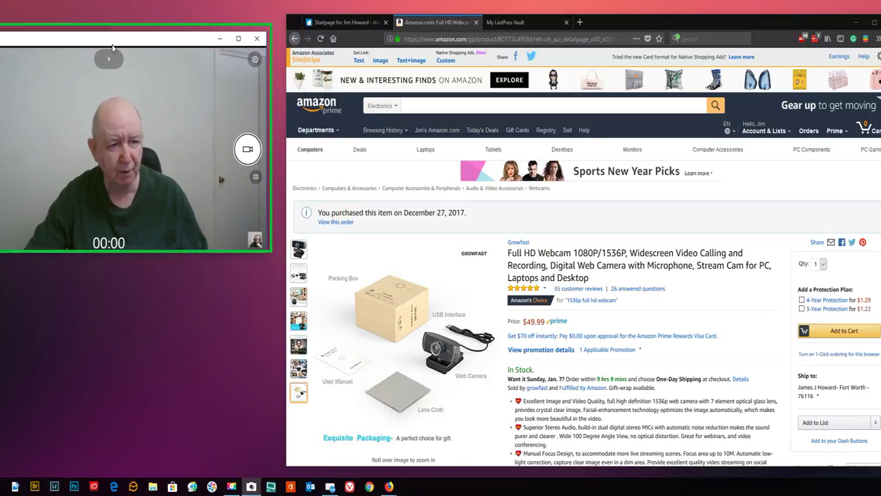
pyautogui.moveTo(112, 47); pyautogui.dragTo(114, 41)
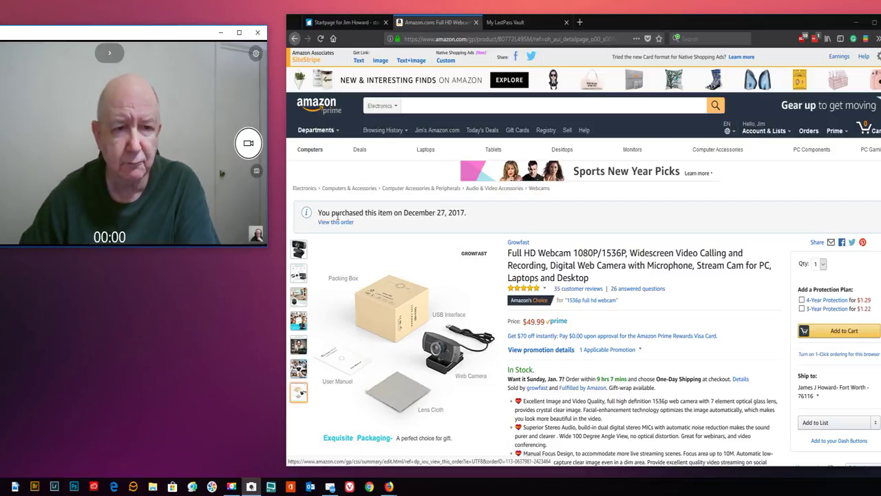
pyautogui.scroll(-3, 352, 226)
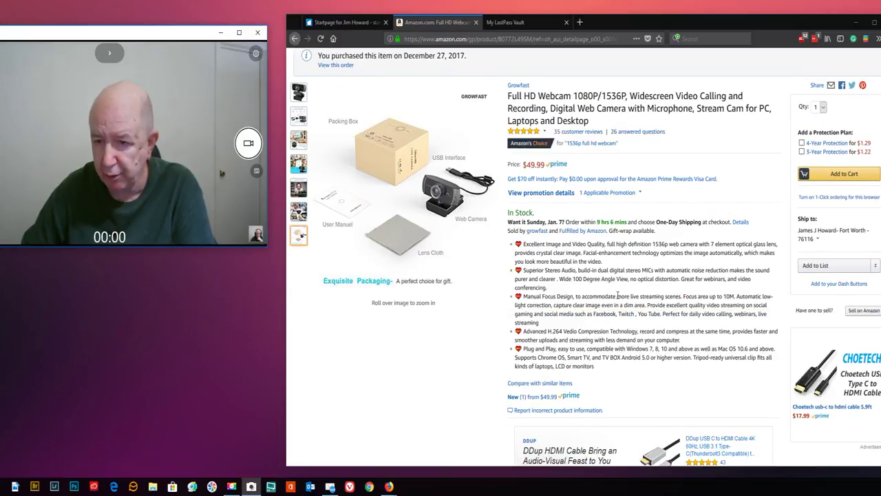
pyautogui.scroll(-2, 600, 301)
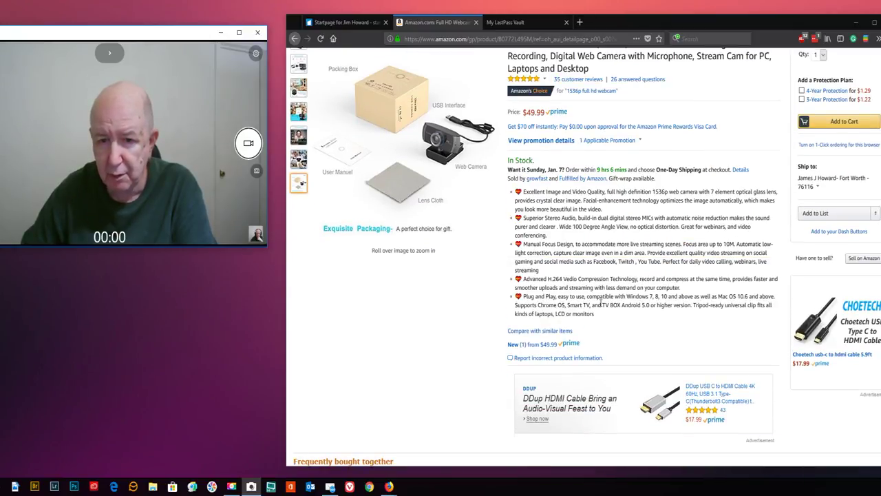
pyautogui.scroll(4, 600, 301)
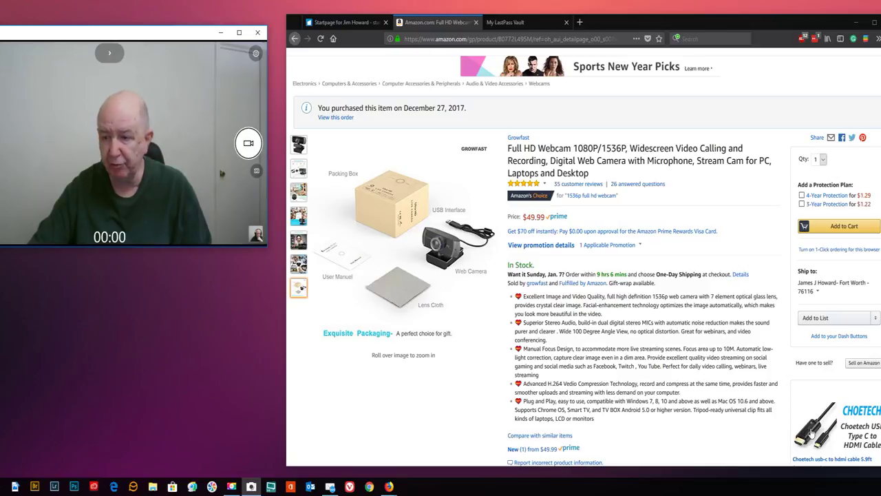
pyautogui.click(233, 488)
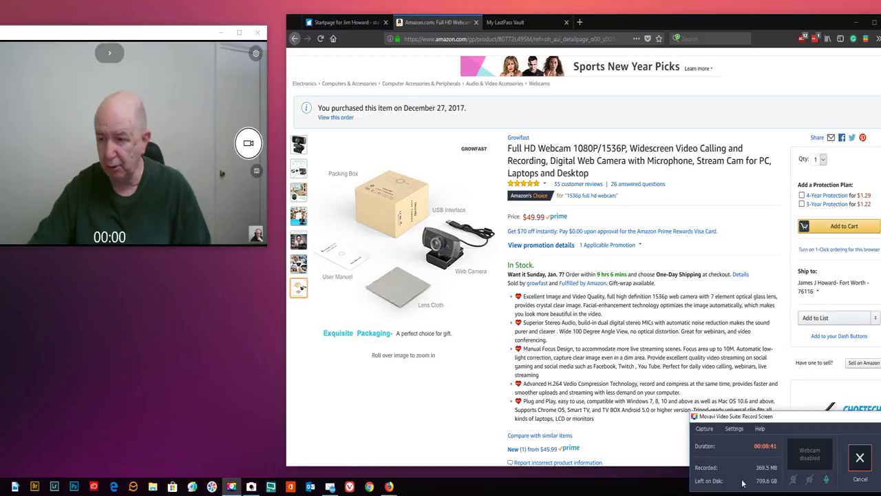